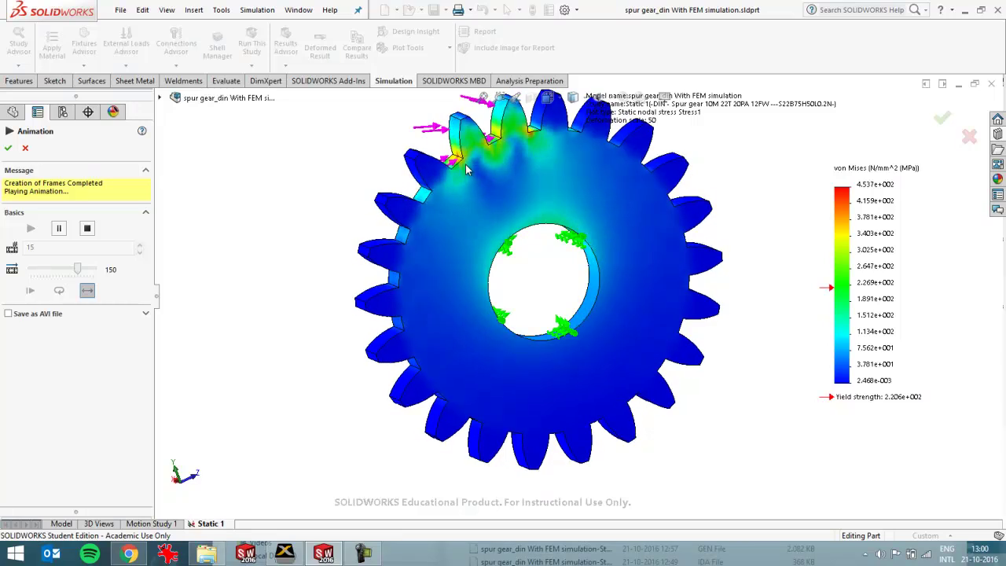
Step: Stop the stress animation and return to the static von Mises plot of the spur gear
{"action": "left_click", "coordinate": [26, 149]}
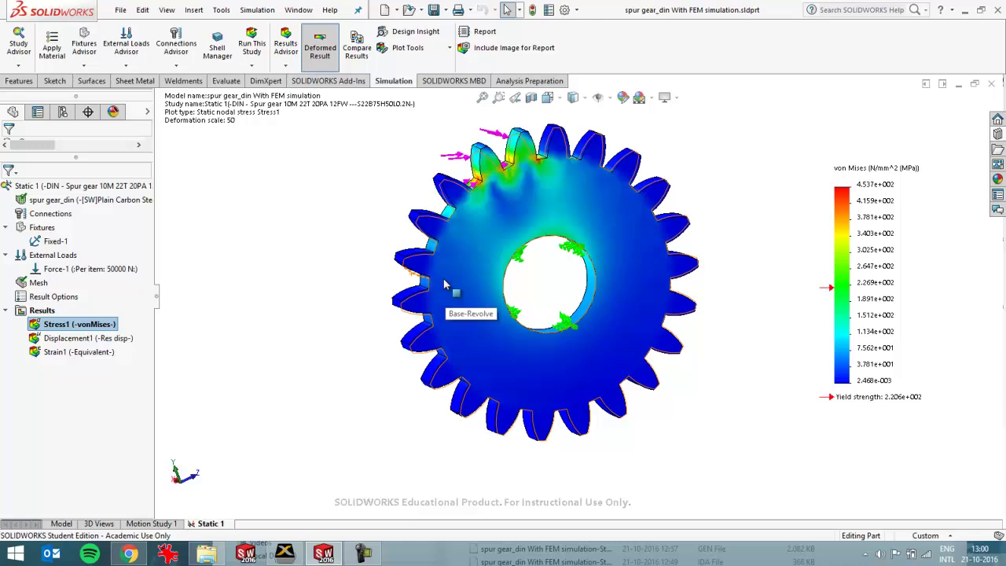
Step: Open the Design Library and browse Toolbox > DIN > Power Transmission > Gears
{"action": "left_click", "coordinate": [997, 136]}
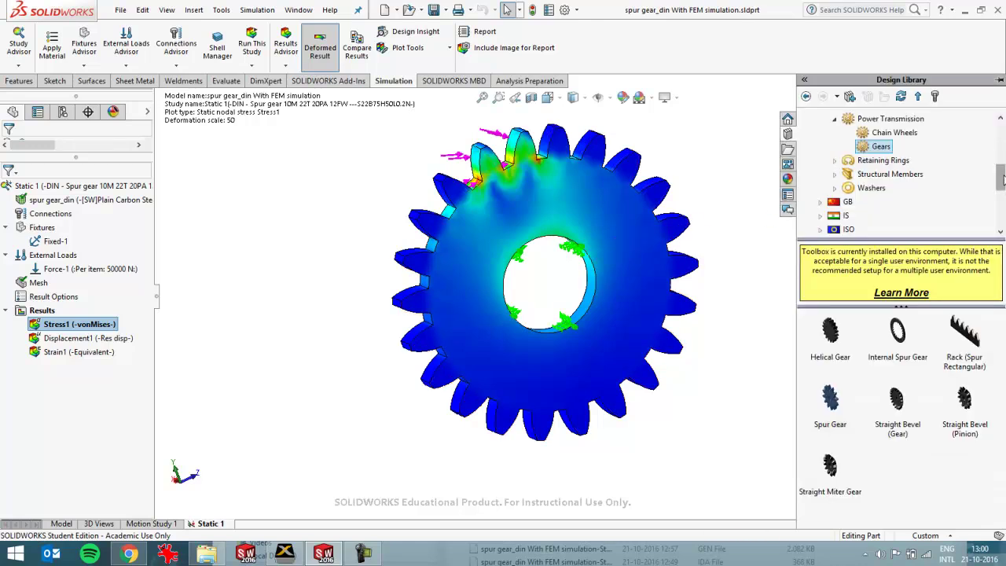
{"action": "scroll", "coordinate": [1002, 173], "scroll_direction": "up", "scroll_amount": 1}
{"action": "scroll", "coordinate": [1003, 169], "scroll_direction": "up", "scroll_amount": 2}
{"action": "scroll", "coordinate": [1003, 167], "scroll_direction": "down", "scroll_amount": 2}
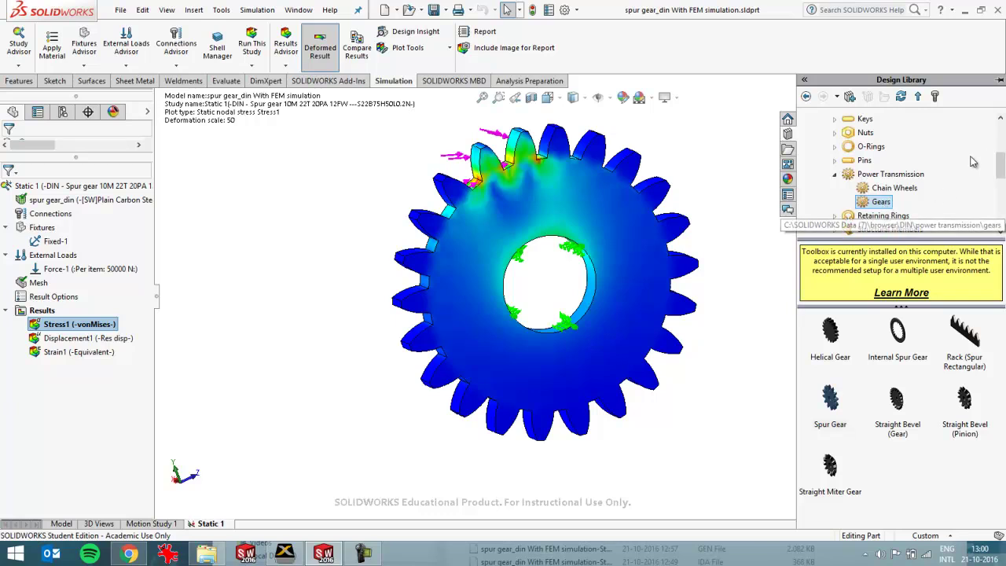
{"action": "scroll", "coordinate": [1001, 166], "scroll_direction": "up", "scroll_amount": 2}
{"action": "scroll", "coordinate": [1001, 166], "scroll_direction": "down", "scroll_amount": 3}
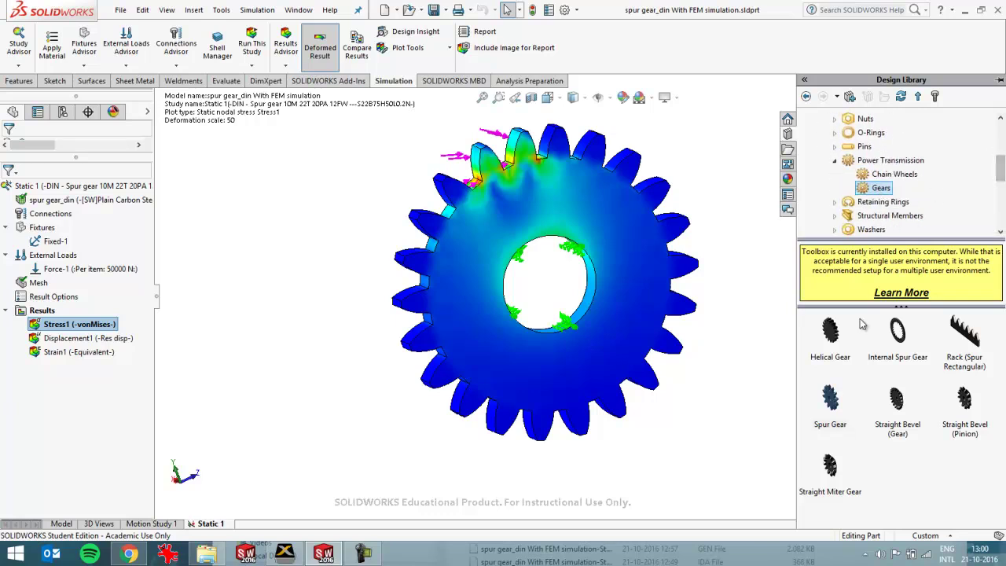
{"action": "mouse_move", "coordinate": [838, 417]}
{"action": "left_click", "coordinate": [138, 555]}
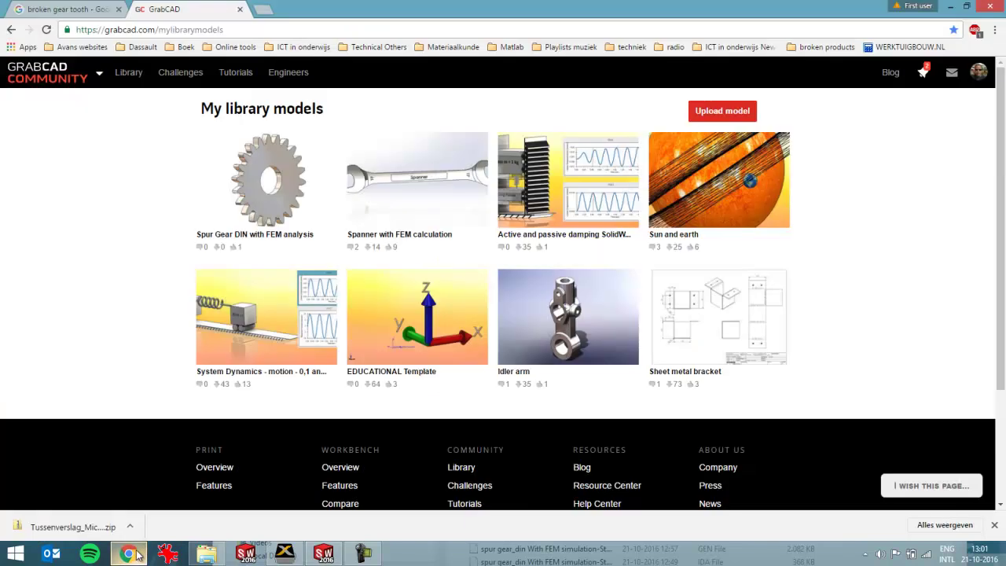
{"action": "mouse_move", "coordinate": [282, 192]}
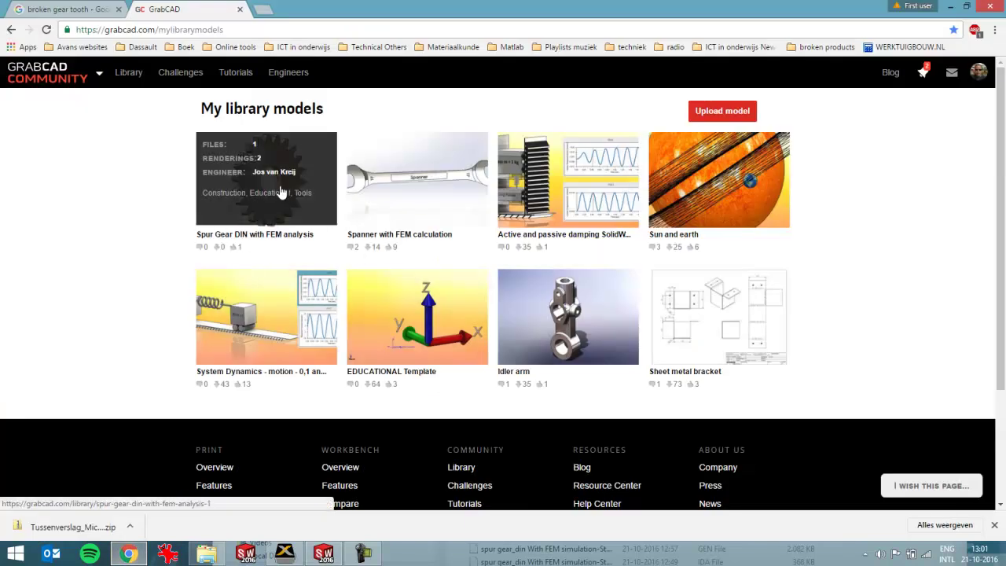
{"action": "left_click", "coordinate": [234, 31]}
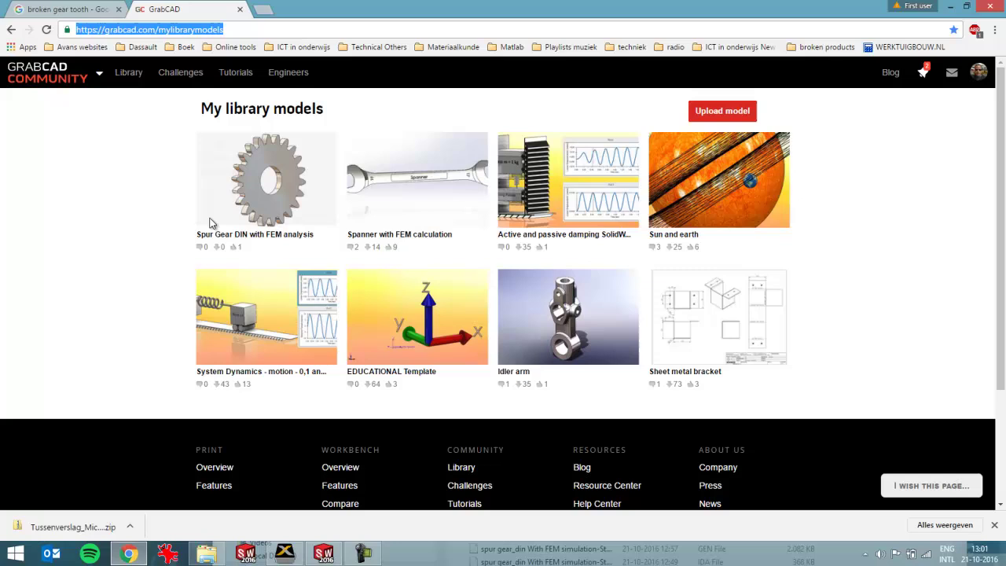
{"action": "left_click", "coordinate": [951, 10]}
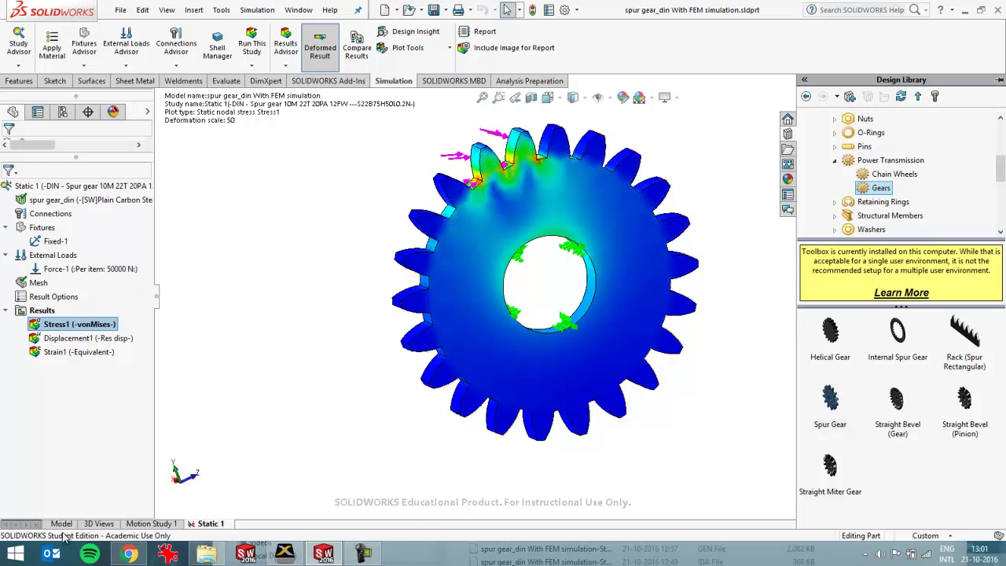
Step: Select the spur gear_din part, rotate the model and zoom in on the loaded teeth
{"action": "right_click", "coordinate": [80, 206]}
{"action": "left_click", "coordinate": [263, 209]}
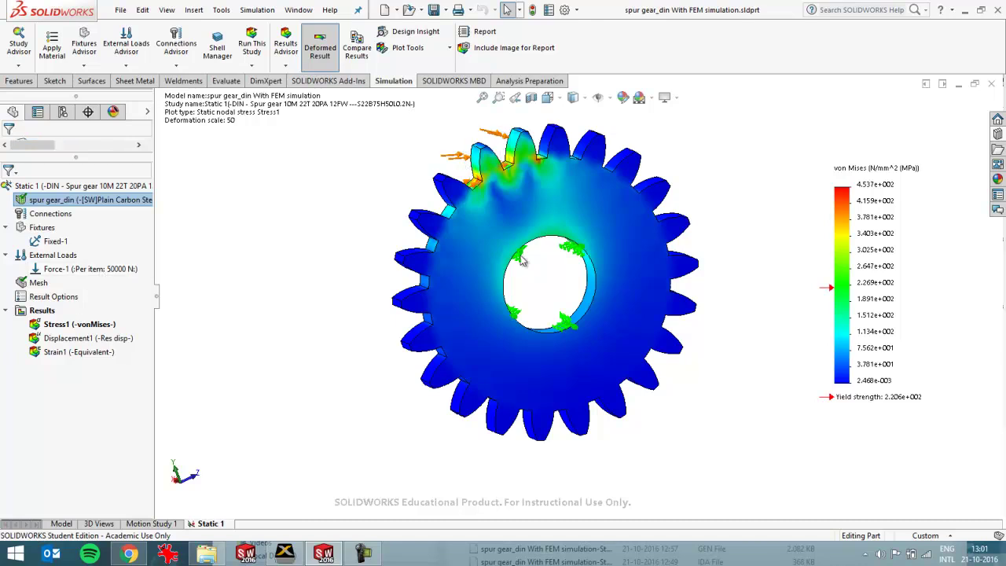
{"action": "middle_click_drag", "start_coordinate": [552, 241], "coordinate": [557, 260]}
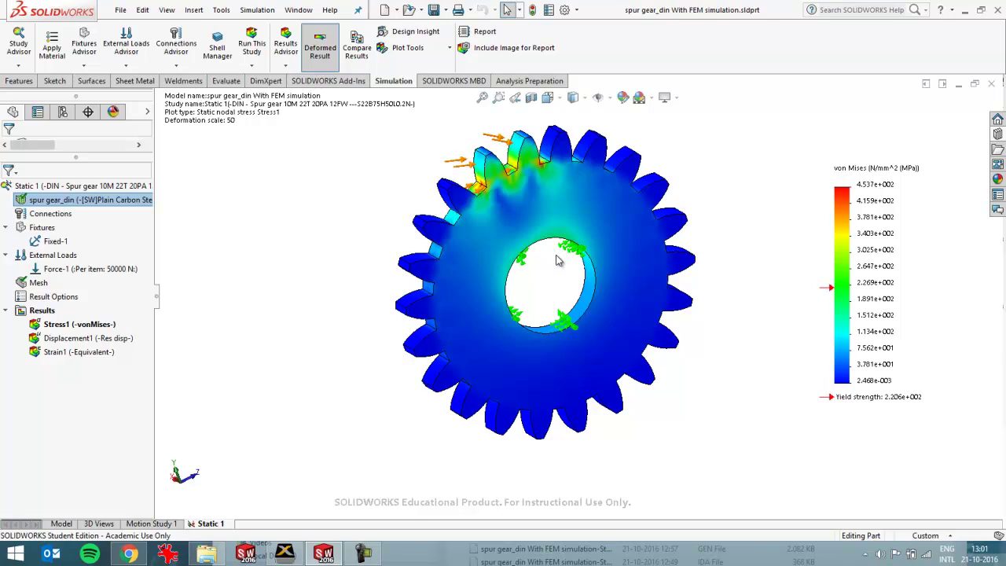
{"action": "left_click", "coordinate": [106, 201]}
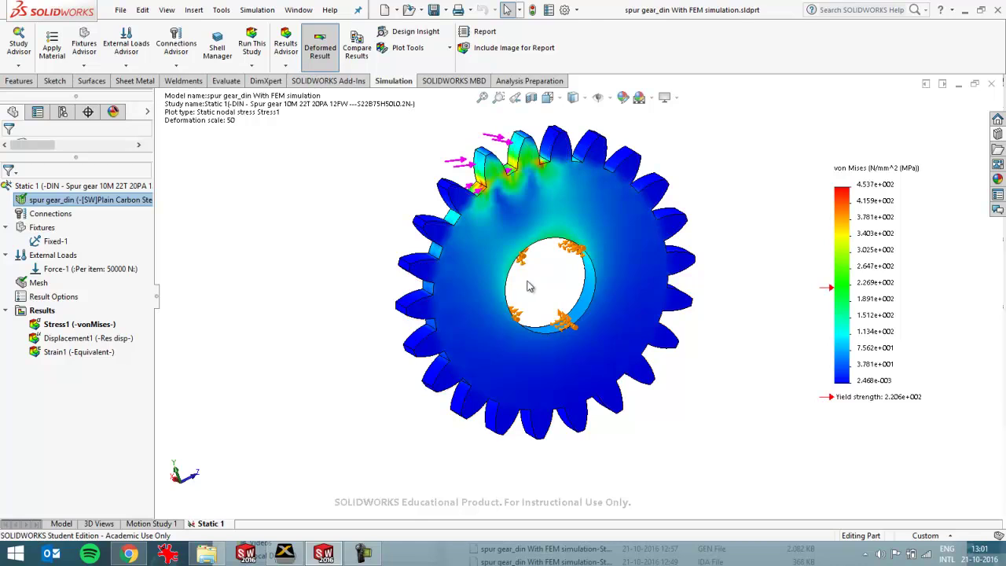
{"action": "scroll", "coordinate": [511, 272], "scroll_direction": "down", "scroll_amount": 5}
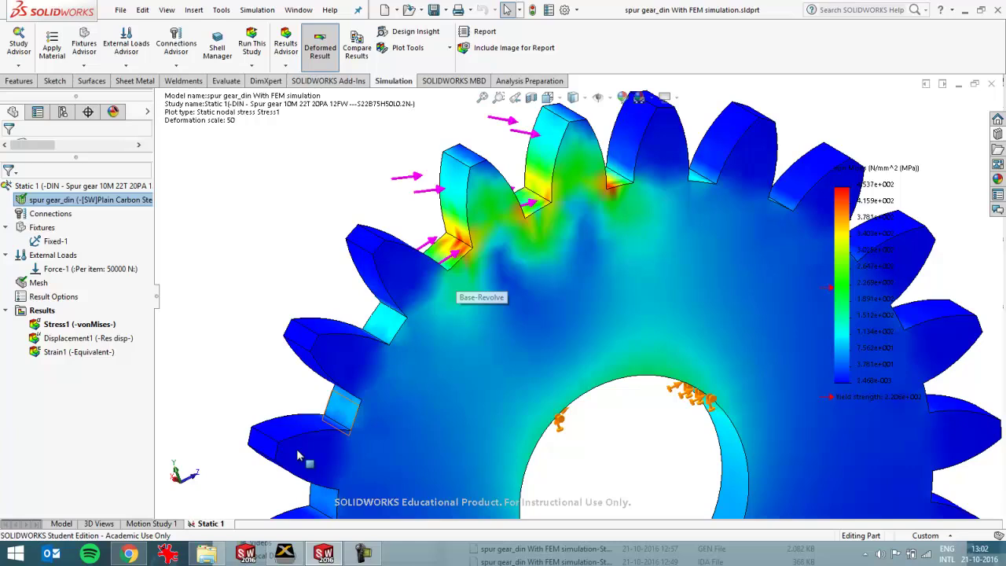
{"action": "left_click", "coordinate": [134, 555]}
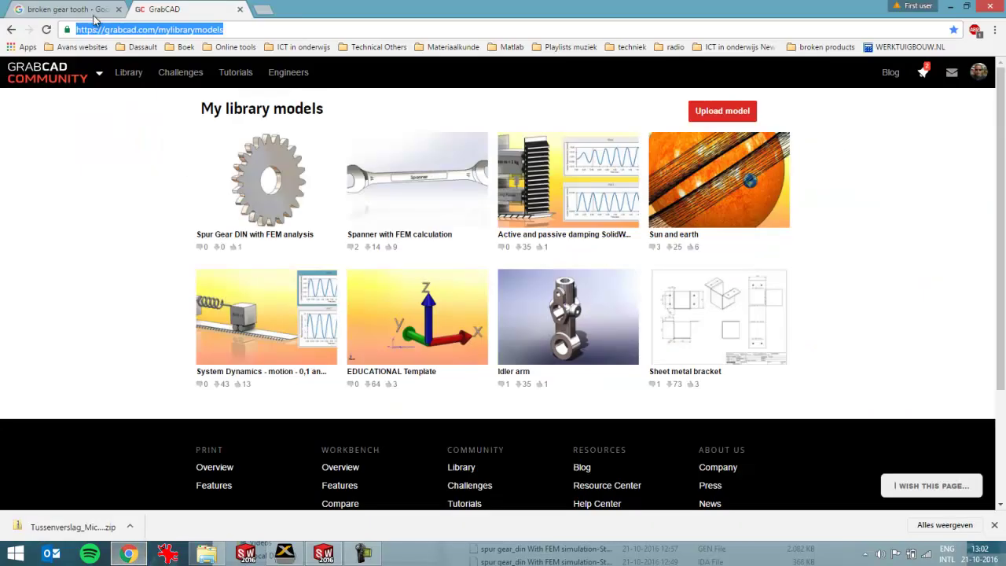
{"action": "left_click", "coordinate": [93, 11]}
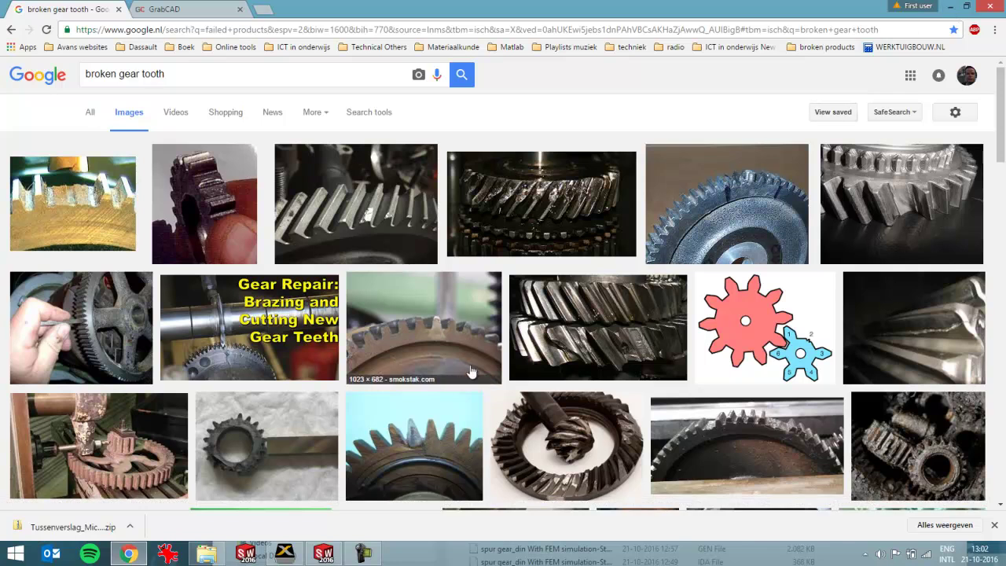
{"action": "scroll", "coordinate": [770, 330], "scroll_direction": "down", "scroll_amount": 1}
{"action": "scroll", "coordinate": [778, 298], "scroll_direction": "down", "scroll_amount": 1}
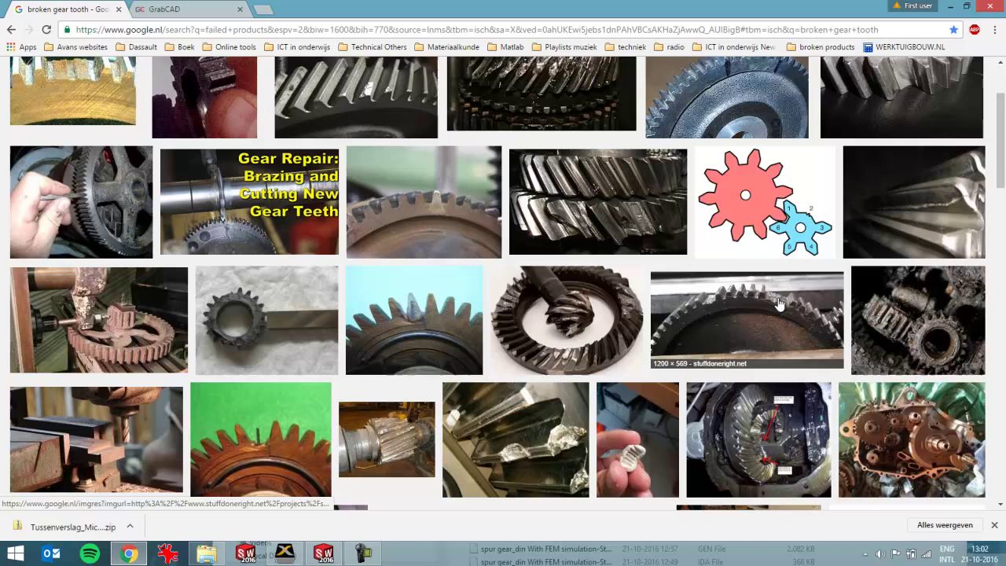
{"action": "scroll", "coordinate": [512, 284], "scroll_direction": "up", "scroll_amount": 2}
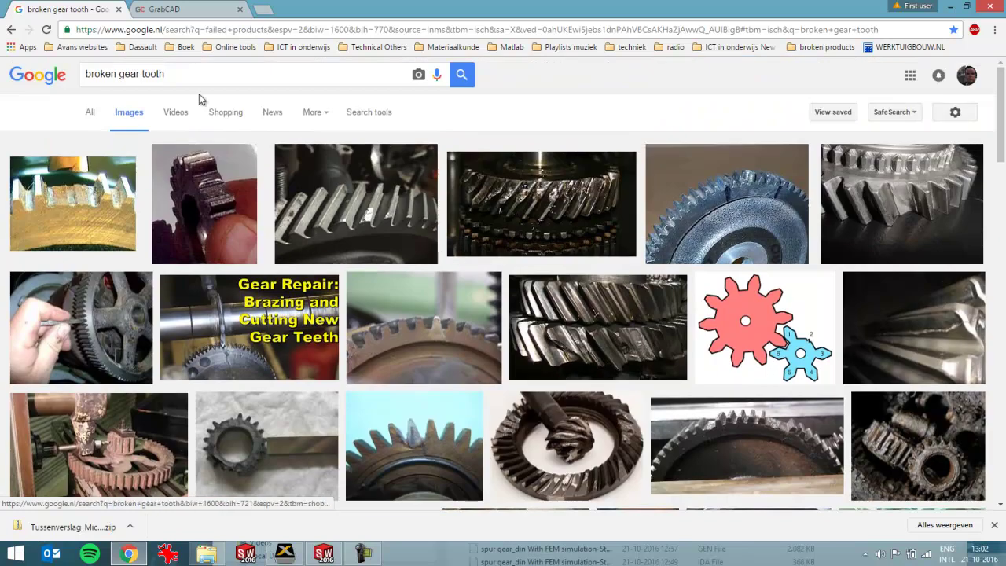
{"action": "left_click", "coordinate": [192, 74]}
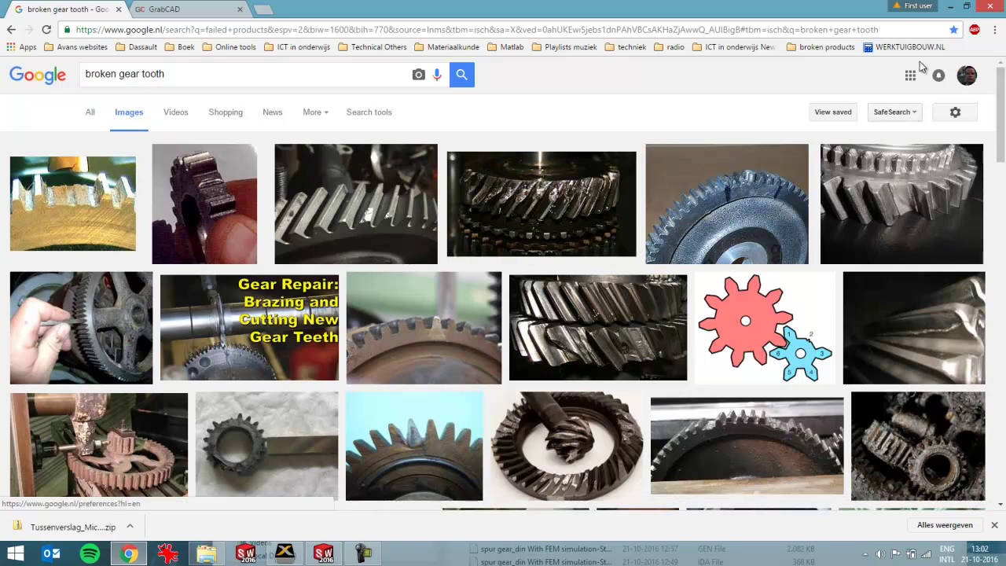
Step: Define a new stress plot of P1: 1st Principal Stress in MPa, shown as a vector plot
{"action": "left_click", "coordinate": [951, 7]}
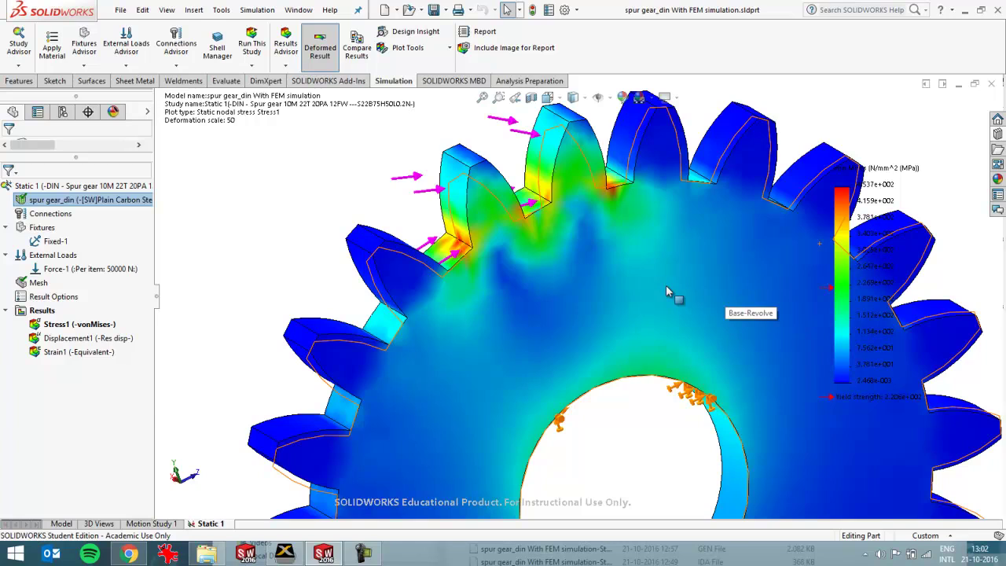
{"action": "middle_click_drag", "start_coordinate": [666, 287], "coordinate": [630, 312]}
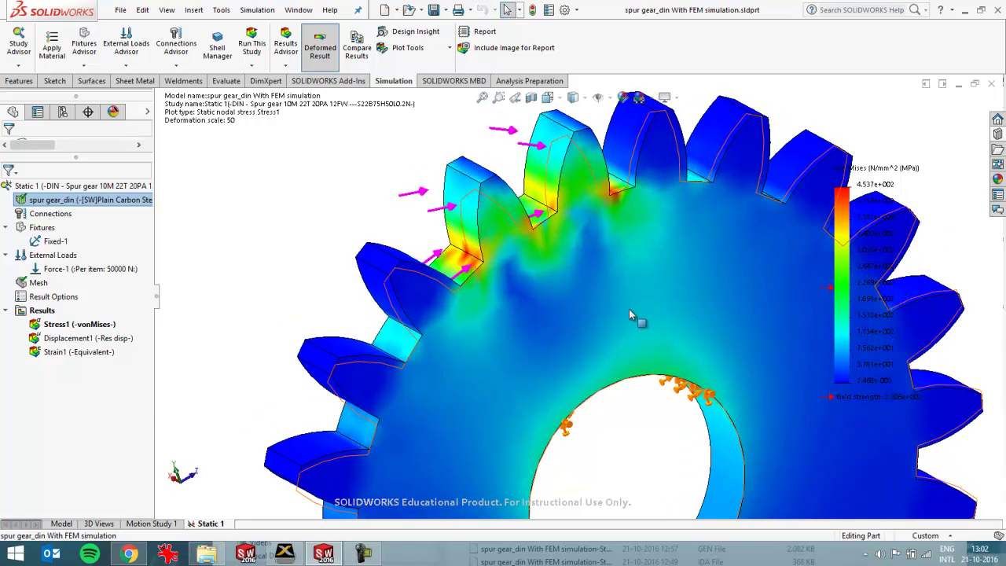
{"action": "right_click", "coordinate": [37, 313]}
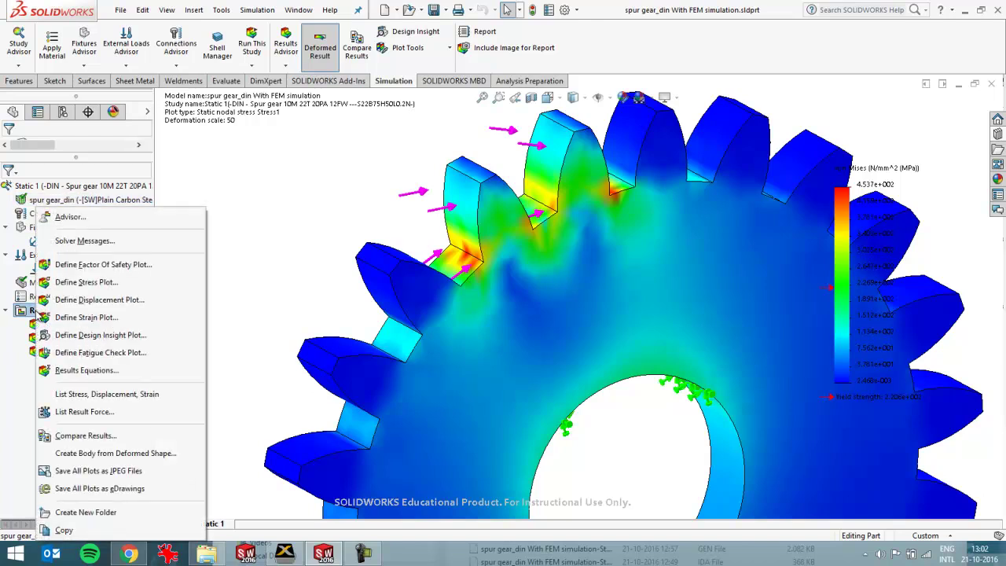
{"action": "left_click", "coordinate": [87, 287]}
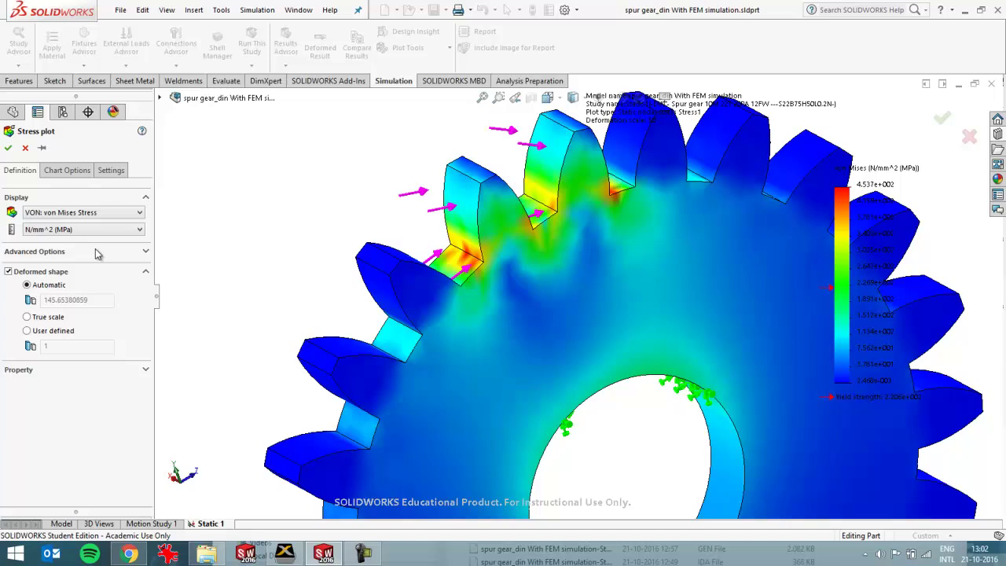
{"action": "left_click", "coordinate": [93, 230]}
{"action": "left_click", "coordinate": [91, 216]}
{"action": "left_click", "coordinate": [91, 213]}
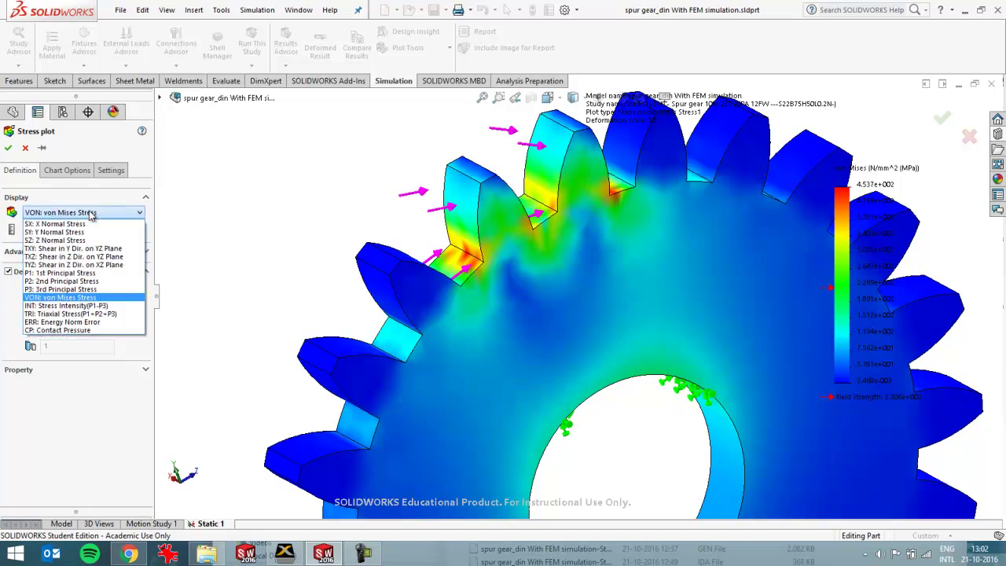
{"action": "left_click", "coordinate": [71, 273]}
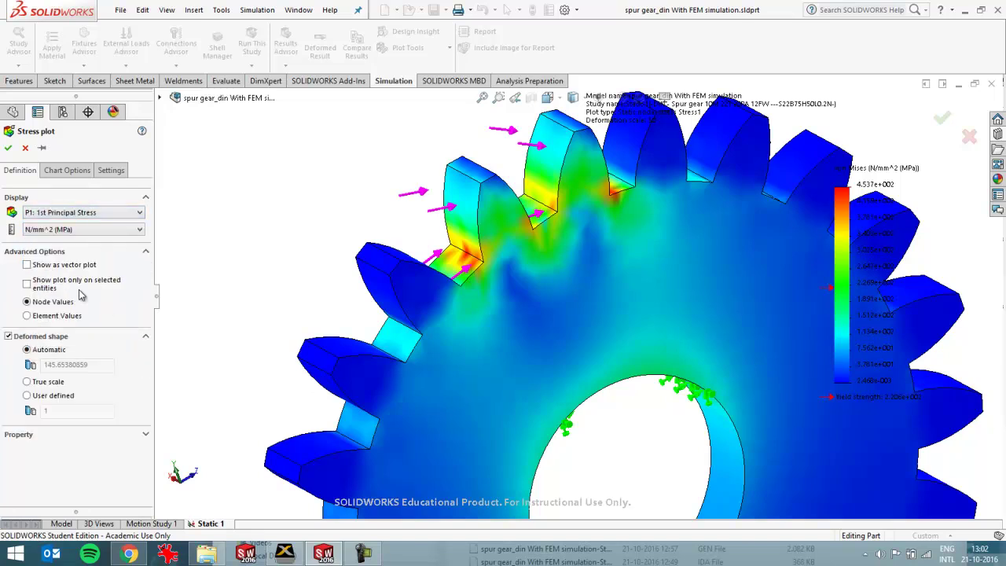
{"action": "left_click", "coordinate": [27, 266]}
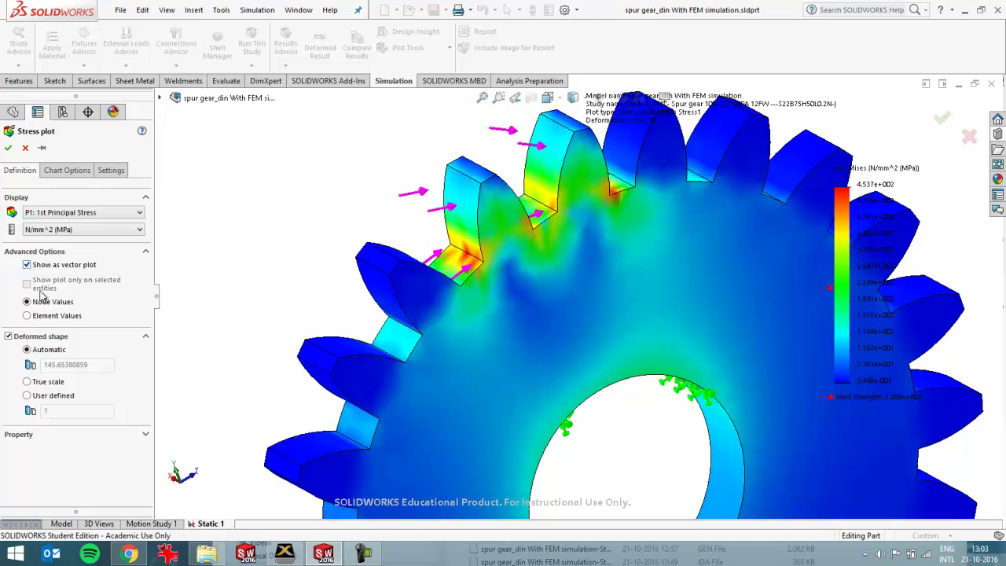
Step: Create the Stress2 1st principal vector plot and zoom in on the loaded tooth
{"action": "left_click", "coordinate": [8, 148]}
{"action": "scroll", "coordinate": [495, 244], "scroll_direction": "down", "scroll_amount": 5}
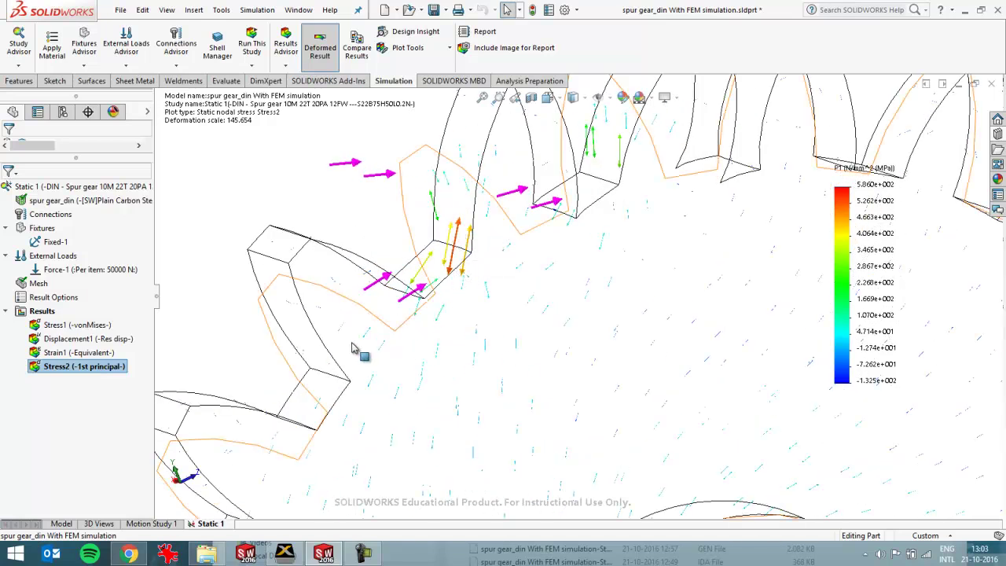
Step: Enlarge the Stress2 vectors to 1000 % size and inspect the arrows across the teeth
{"action": "right_click", "coordinate": [112, 367]}
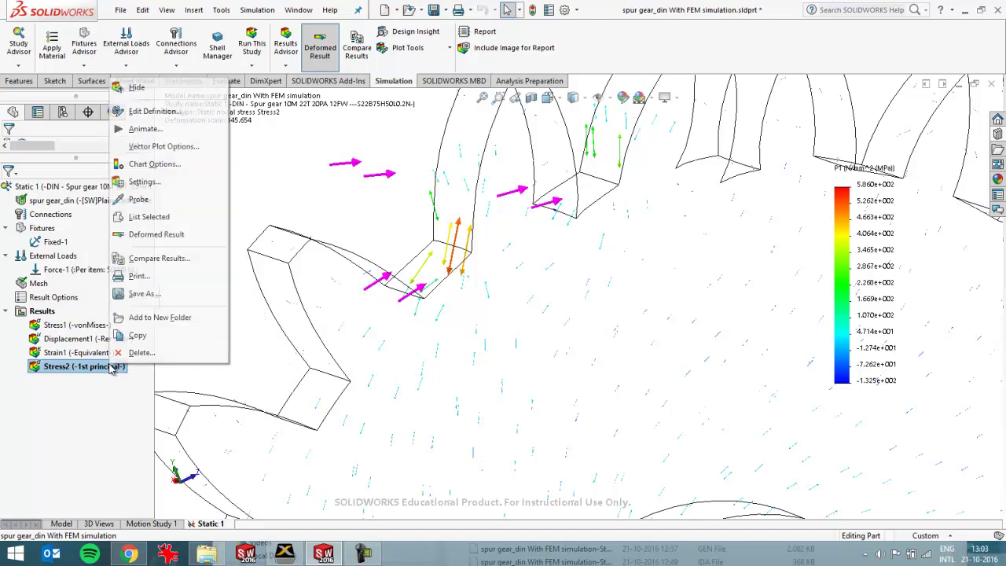
{"action": "left_click", "coordinate": [161, 148]}
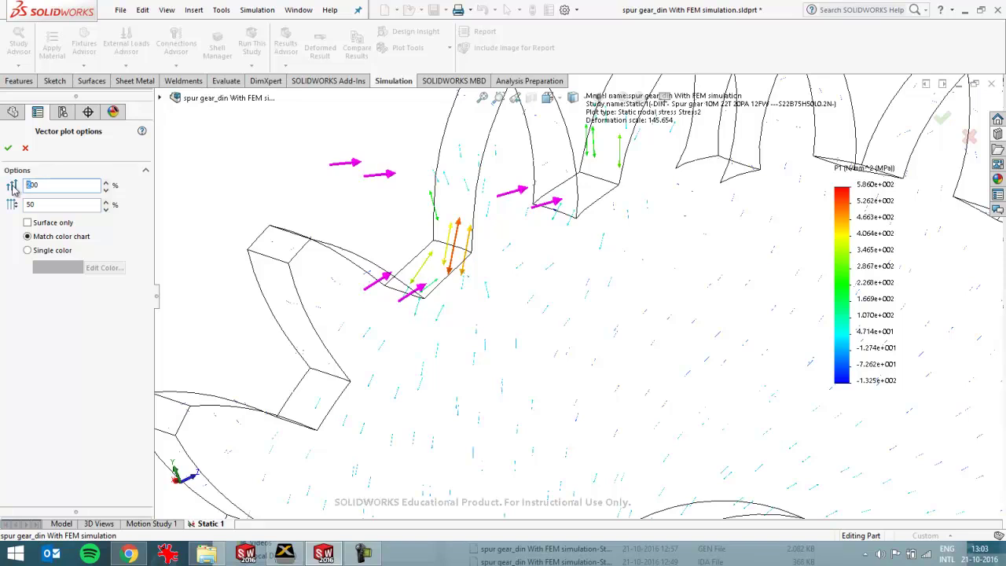
{"action": "type", "text": "1000"}
{"action": "left_click", "coordinate": [8, 148]}
{"action": "scroll", "coordinate": [578, 273], "scroll_direction": "up", "scroll_amount": 2}
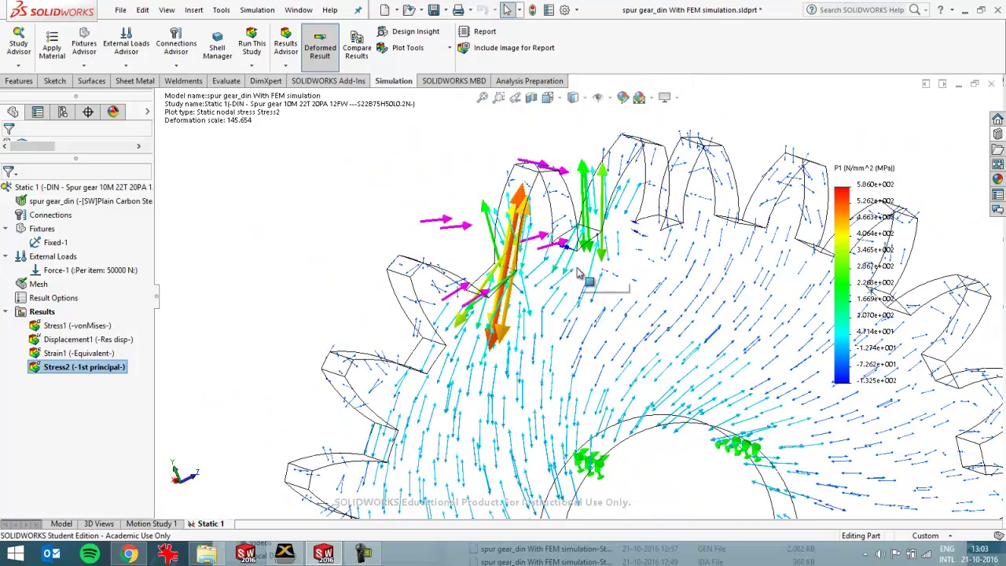
{"action": "middle_click_drag", "start_coordinate": [577, 273], "coordinate": [545, 335]}
{"action": "scroll", "coordinate": [585, 296], "scroll_direction": "down", "scroll_amount": 3}
{"action": "scroll", "coordinate": [528, 307], "scroll_direction": "up", "scroll_amount": 5}
{"action": "scroll", "coordinate": [539, 273], "scroll_direction": "down", "scroll_amount": 3}
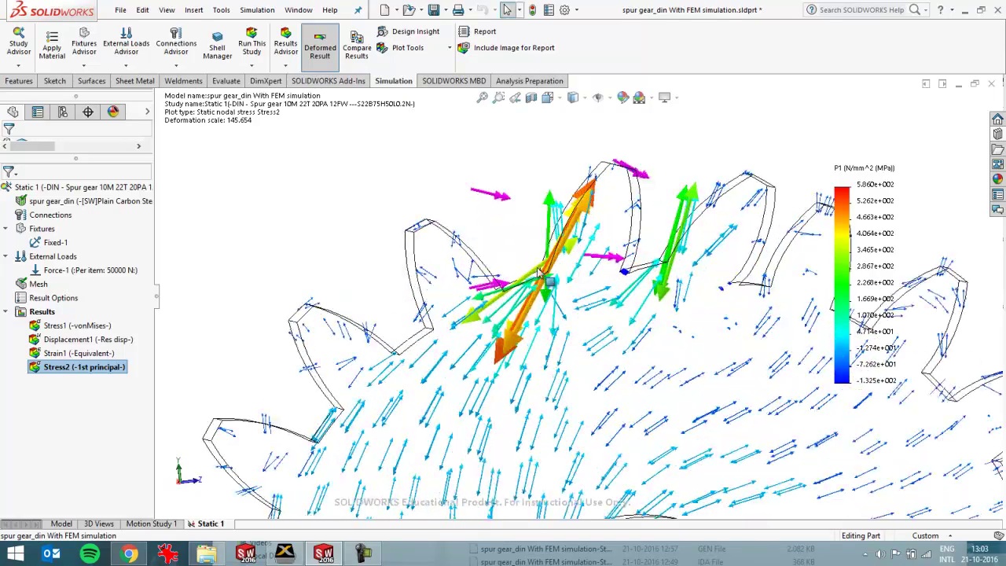
{"action": "scroll", "coordinate": [554, 281], "scroll_direction": "down", "scroll_amount": 2}
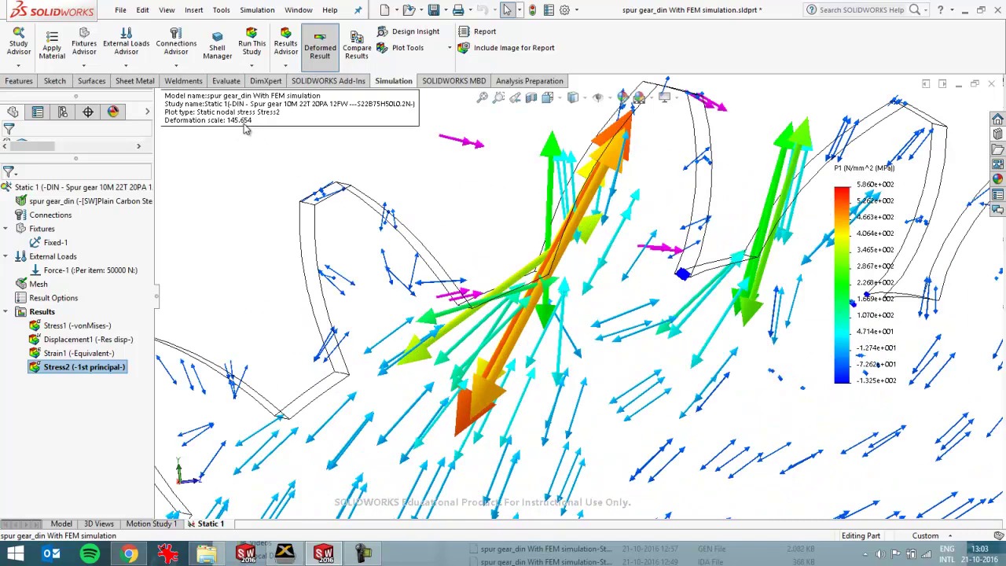
Step: Change the Stress2 deformed shape from a user-defined scale to true scale (scale 1)
{"action": "right_click", "coordinate": [112, 373]}
{"action": "left_click", "coordinate": [161, 251]}
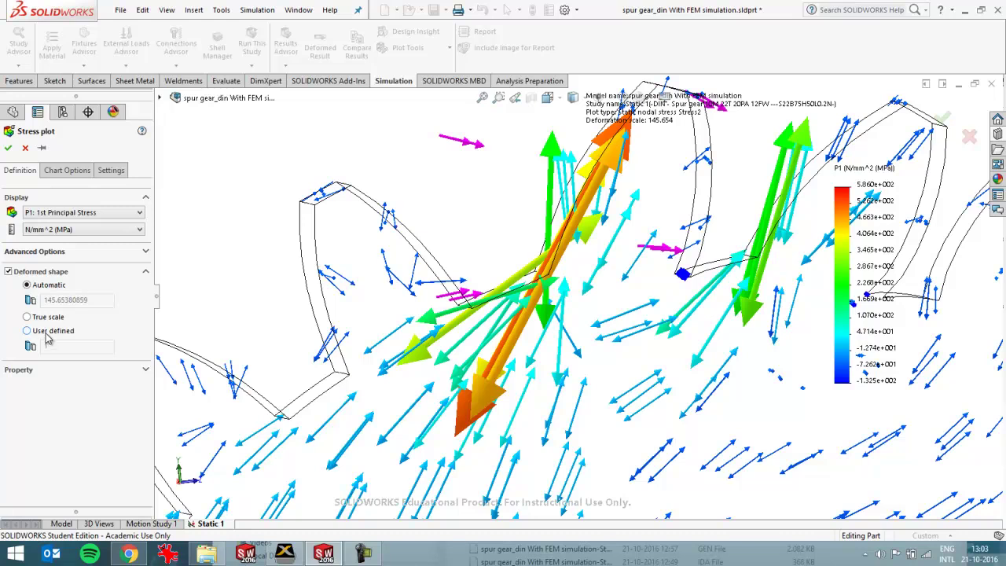
{"action": "left_click", "coordinate": [47, 333]}
{"action": "left_click", "coordinate": [49, 318]}
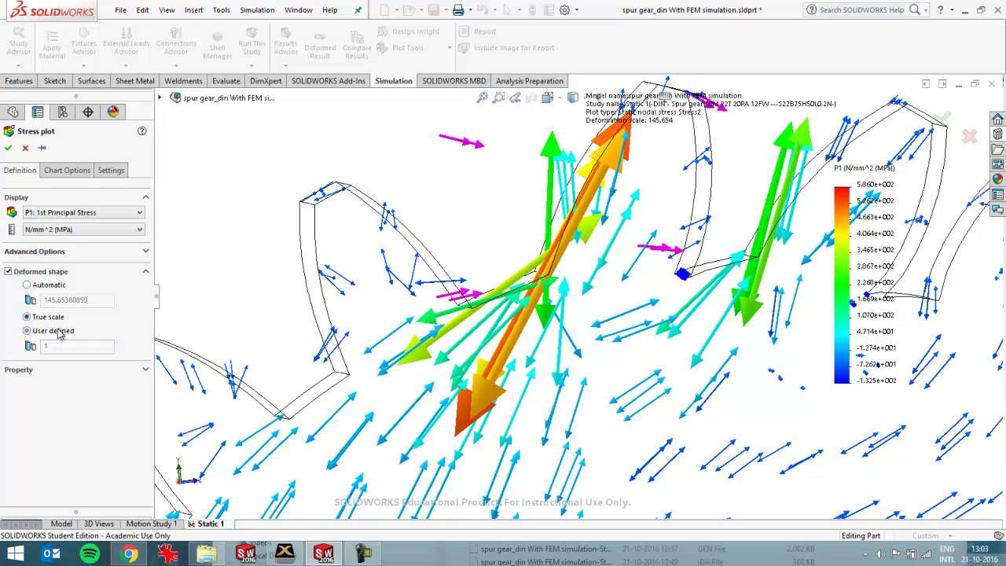
{"action": "left_click", "coordinate": [8, 148]}
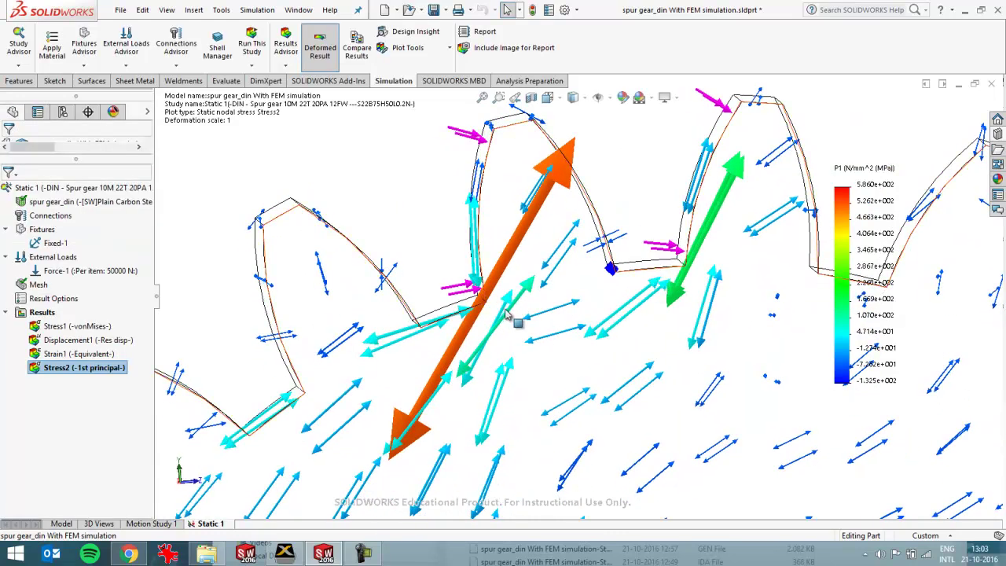
{"action": "middle_click_drag", "start_coordinate": [464, 315], "coordinate": [509, 276]}
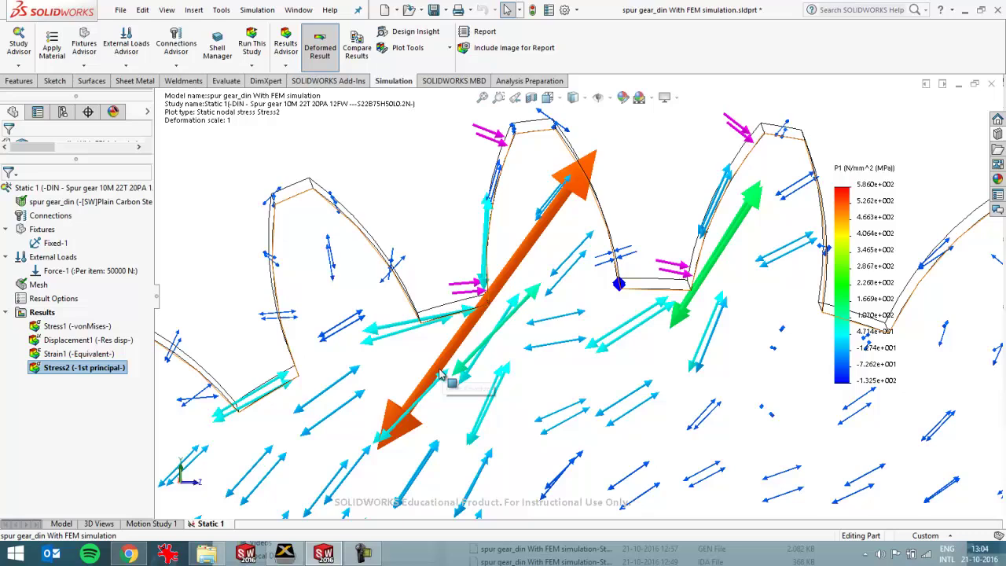
{"action": "middle_click_drag", "start_coordinate": [479, 346], "coordinate": [512, 301]}
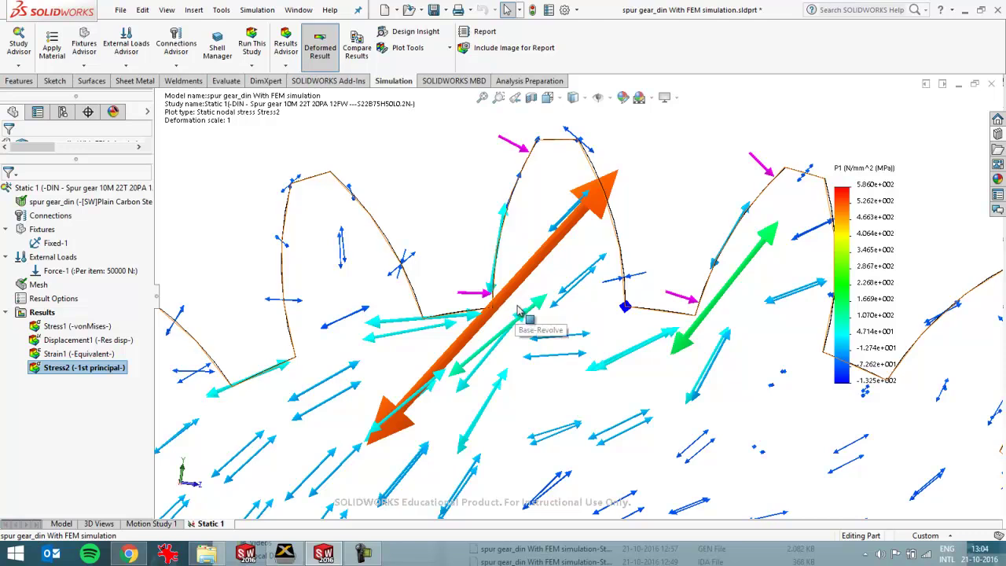
{"action": "mouse_move", "coordinate": [533, 310]}
{"action": "middle_mouse_down"}
{"action": "mouse_move", "coordinate": [547, 324]}
{"action": "mouse_move", "coordinate": [529, 310]}
{"action": "middle_mouse_up"}
{"action": "scroll", "coordinate": [526, 311], "scroll_direction": "up", "scroll_amount": 3}
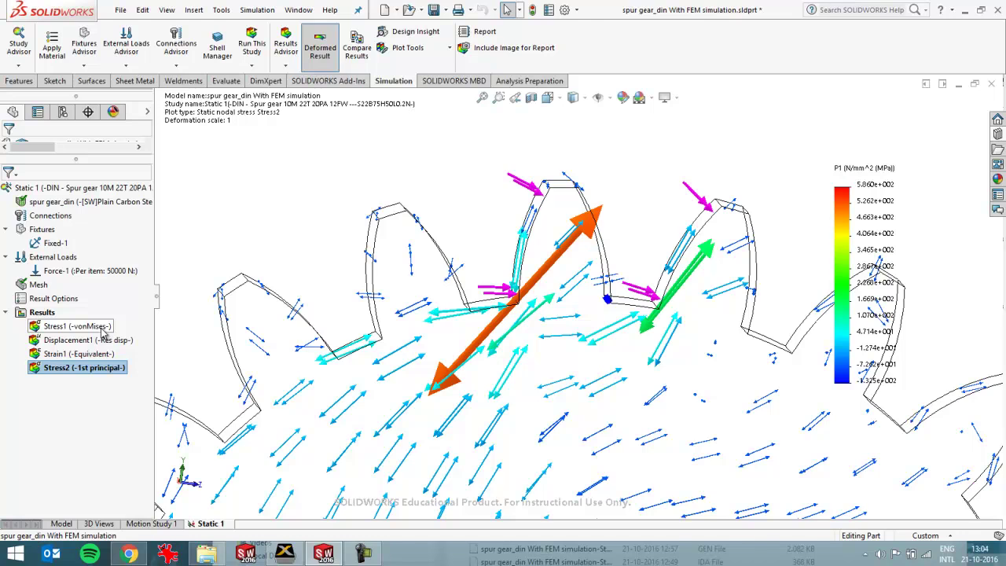
Step: Display the Stress1 (-vonMises-) plot and move its colour legend higher
{"action": "double_click", "coordinate": [104, 328]}
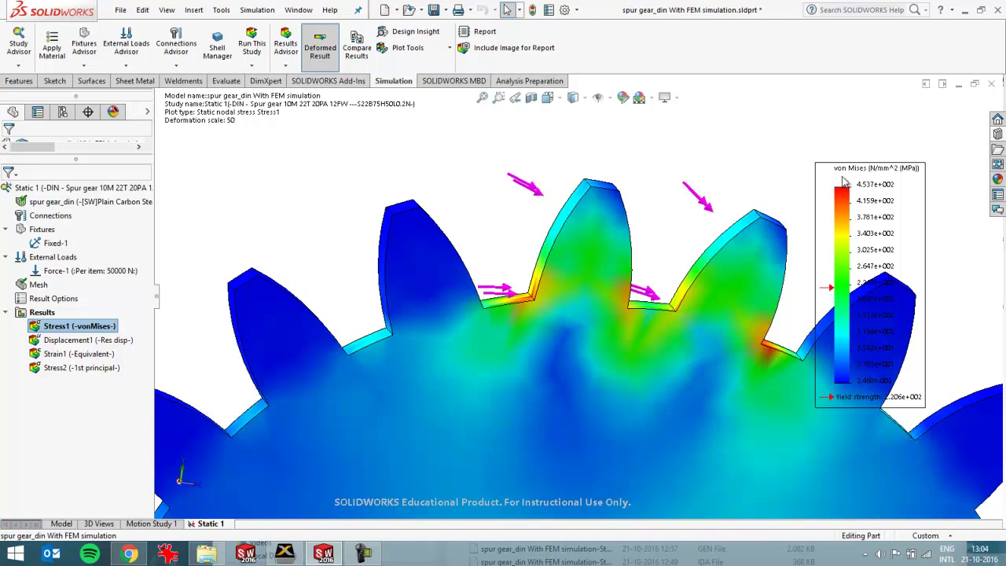
{"action": "left_click_drag", "start_coordinate": [849, 173], "coordinate": [841, 90]}
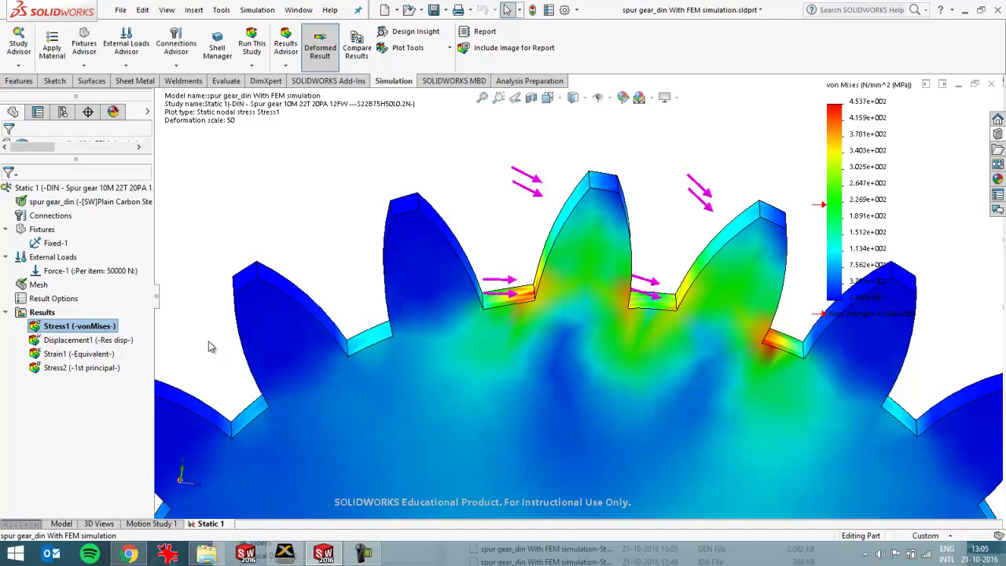
Step: Switch back to the Stress2 vector plot, cancel a new stress plot definition, and zoom out
{"action": "double_click", "coordinate": [56, 369]}
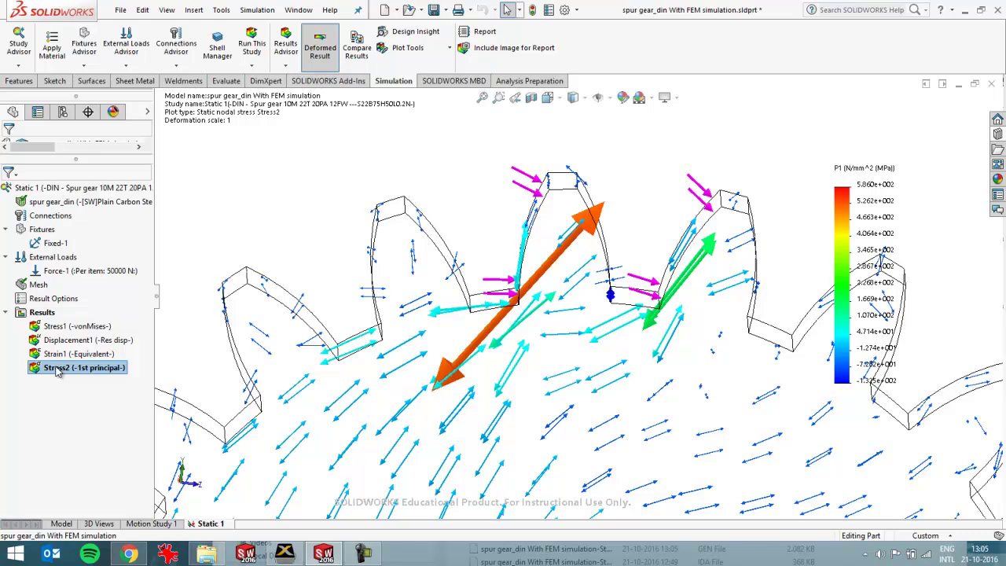
{"action": "right_click", "coordinate": [39, 313]}
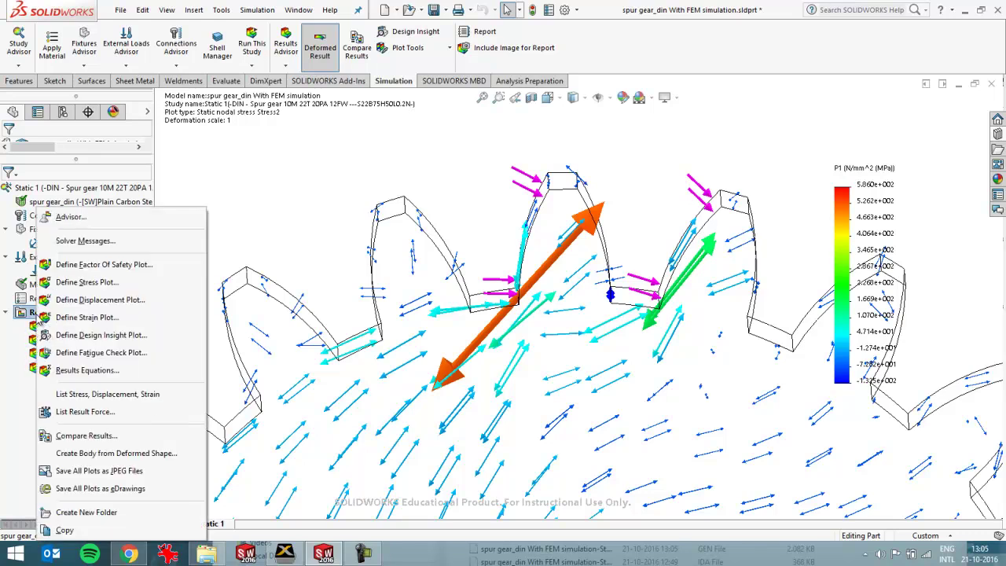
{"action": "left_click", "coordinate": [82, 282]}
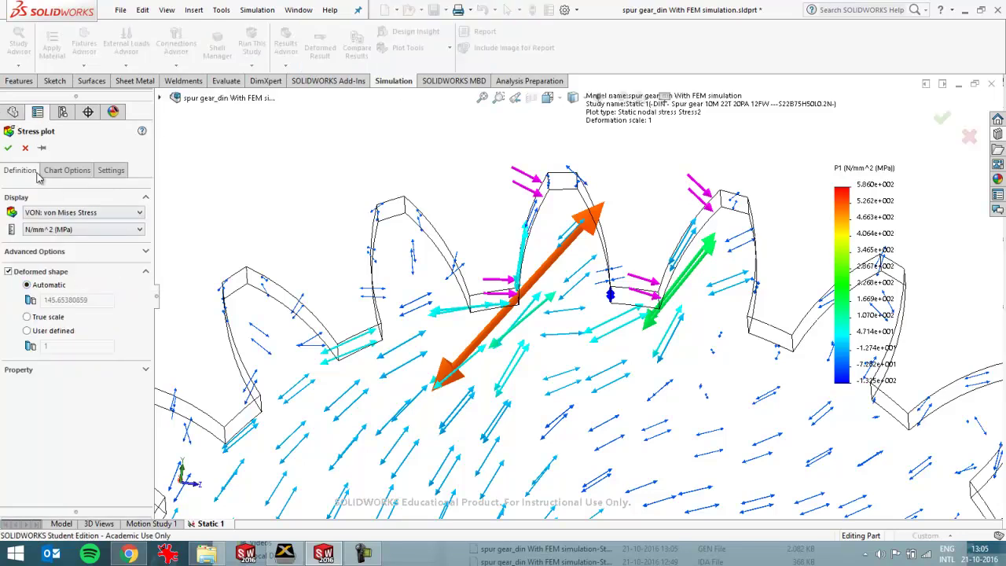
{"action": "left_click", "coordinate": [26, 149]}
{"action": "scroll", "coordinate": [298, 283], "scroll_direction": "down", "scroll_amount": 5}
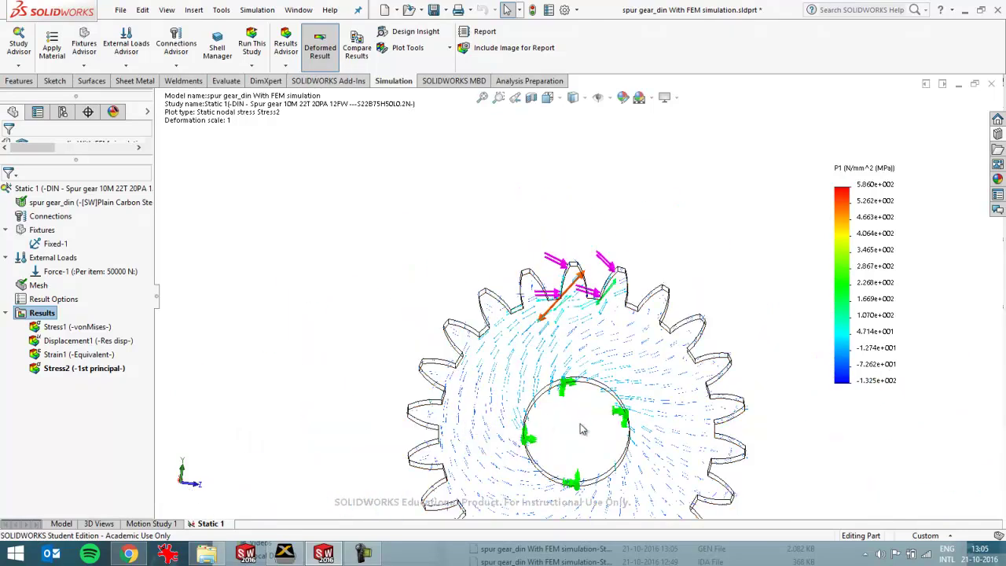
{"action": "scroll", "coordinate": [581, 429], "scroll_direction": "down", "scroll_amount": 3}
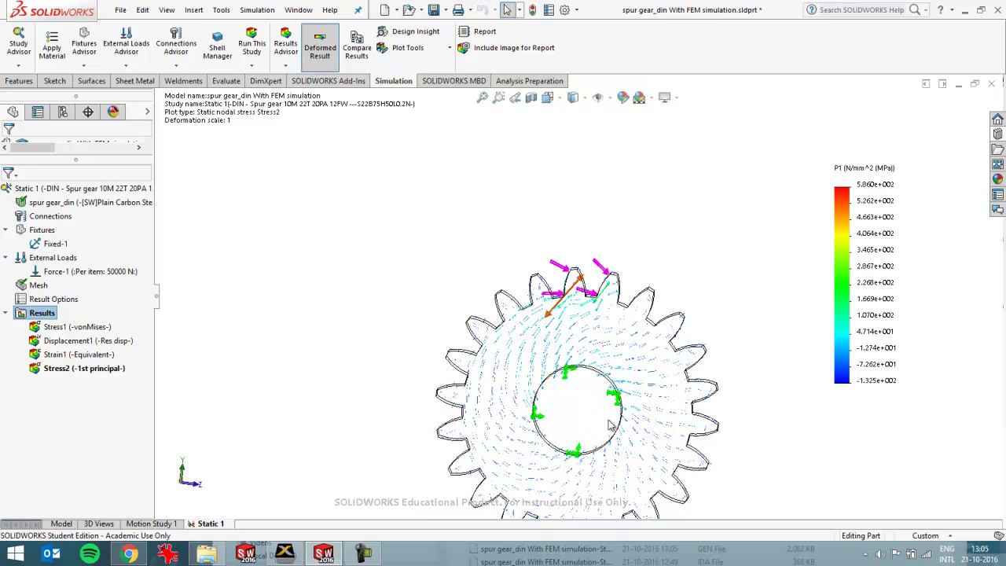
{"action": "middle_click_drag", "start_coordinate": [589, 386], "coordinate": [595, 372]}
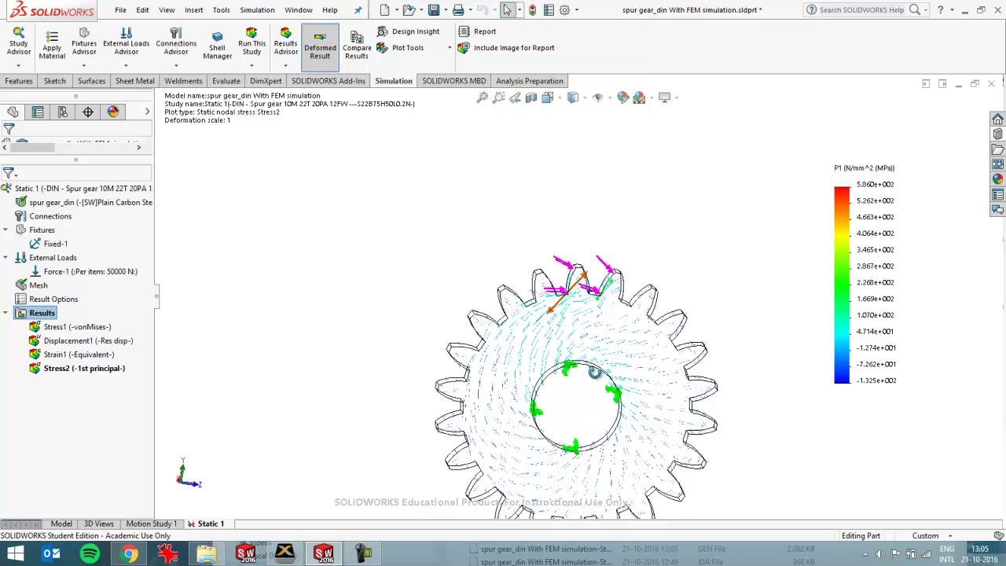
{"action": "scroll", "coordinate": [595, 385], "scroll_direction": "up", "scroll_amount": 3}
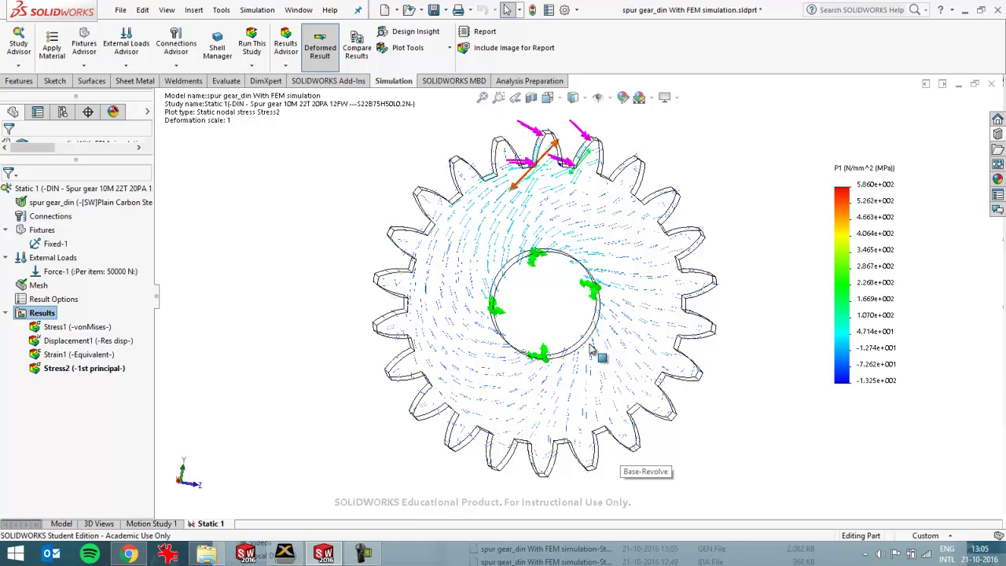
{"action": "middle_click_drag", "start_coordinate": [593, 350], "coordinate": [601, 366]}
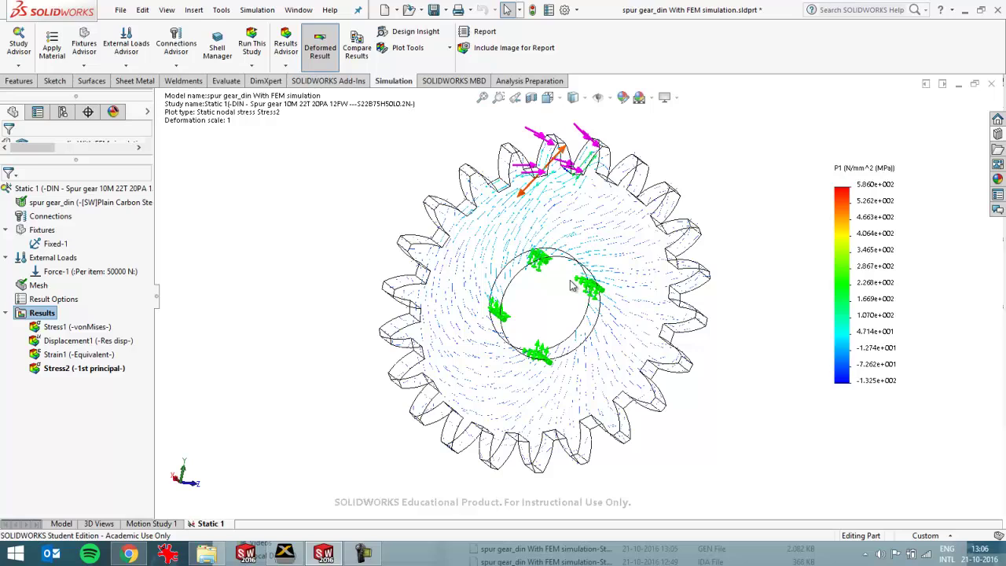
{"action": "middle_click_drag", "start_coordinate": [572, 290], "coordinate": [571, 281]}
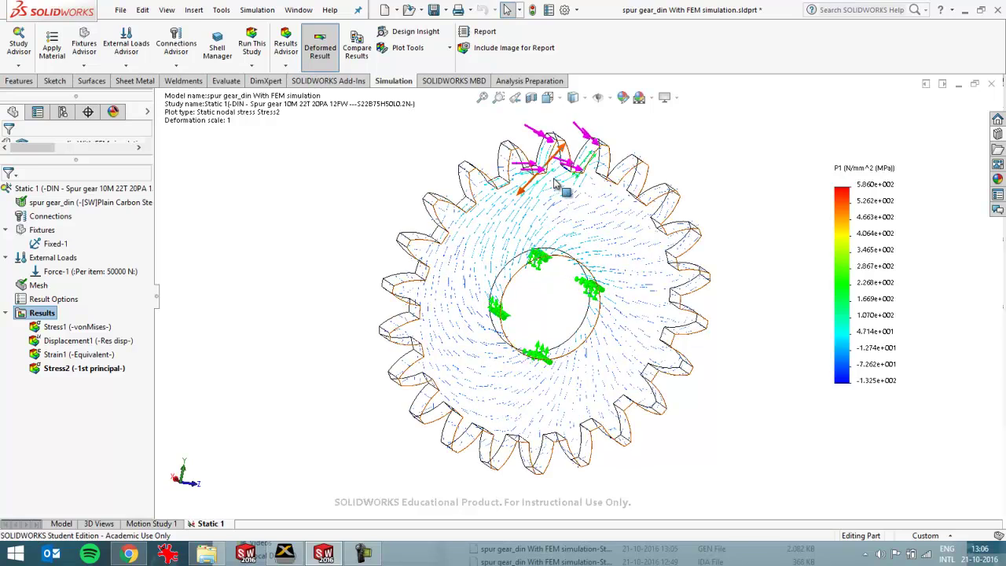
{"action": "scroll", "coordinate": [538, 189], "scroll_direction": "down", "scroll_amount": 3}
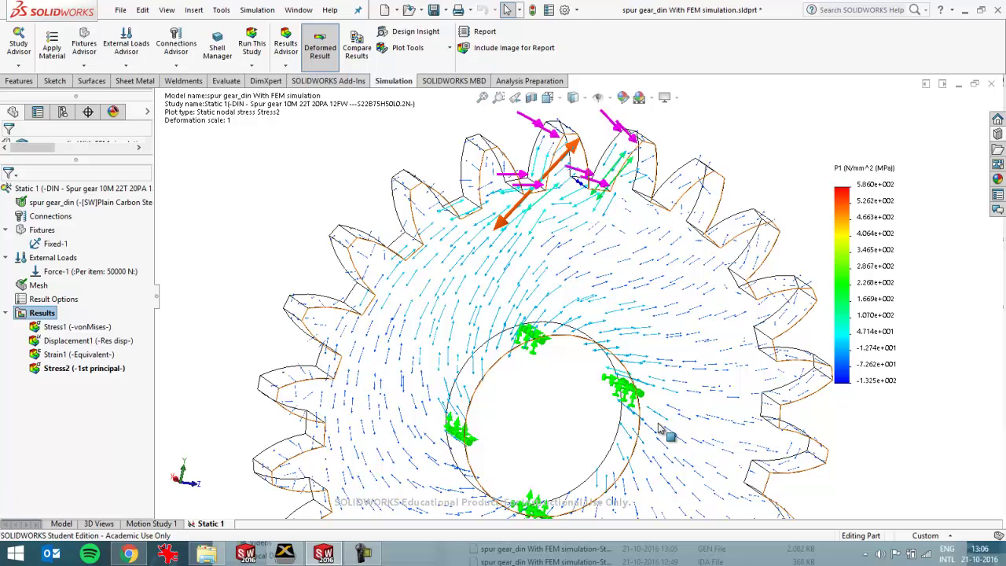
{"action": "scroll", "coordinate": [668, 434], "scroll_direction": "up", "scroll_amount": 3}
{"action": "middle_click_drag", "start_coordinate": [664, 433], "coordinate": [599, 383]}
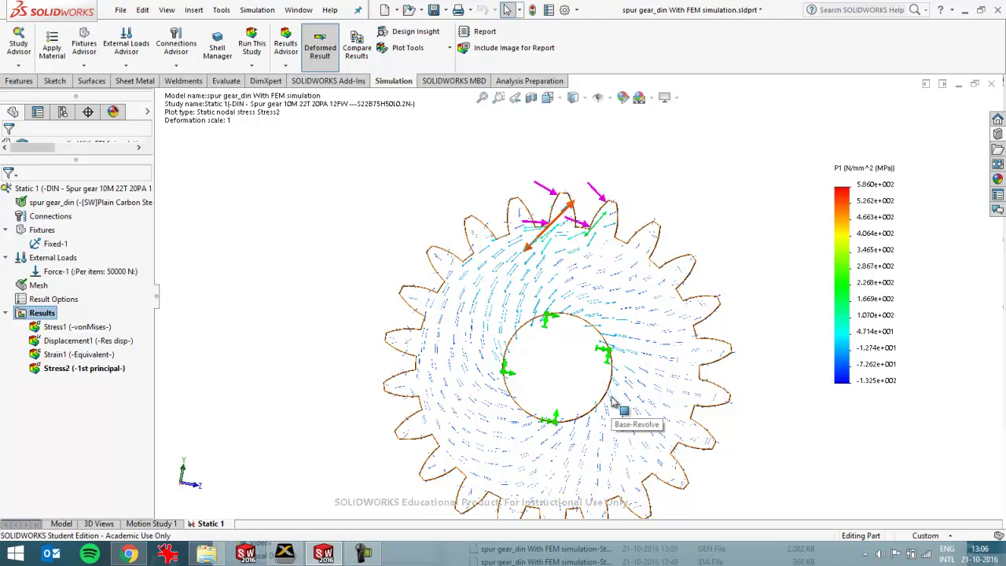
{"action": "middle_click_drag", "start_coordinate": [618, 406], "coordinate": [633, 439]}
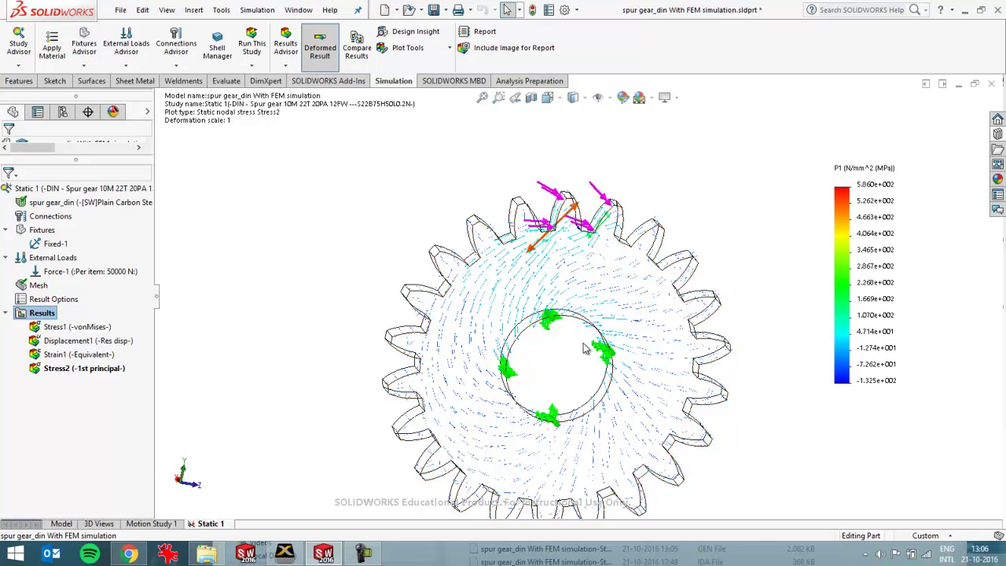